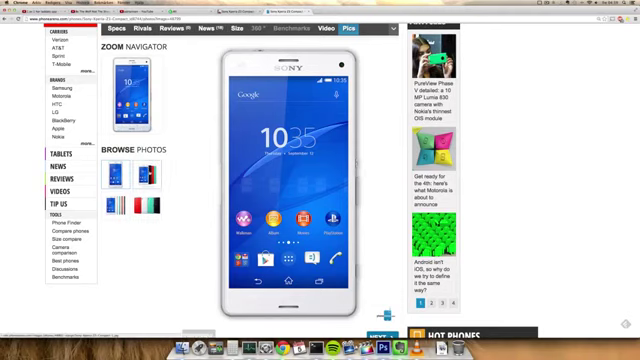
left_click(386, 315)
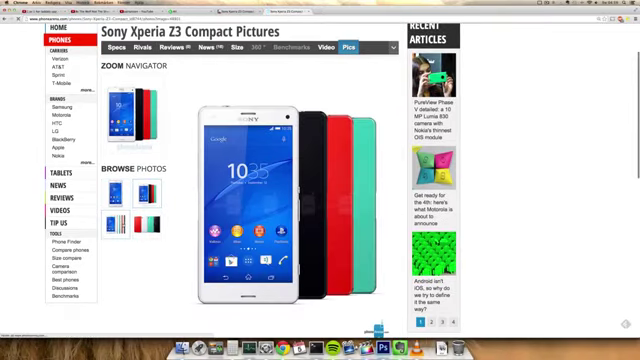
left_click(378, 328)
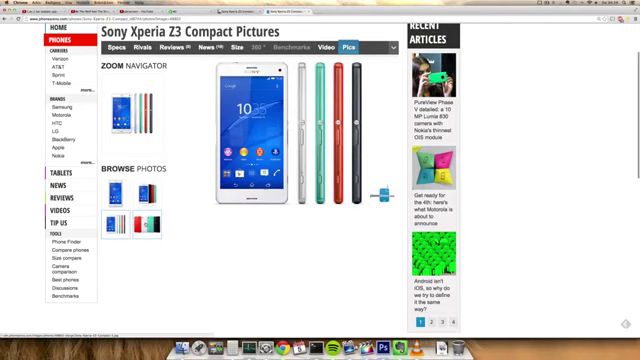
left_click(386, 195)
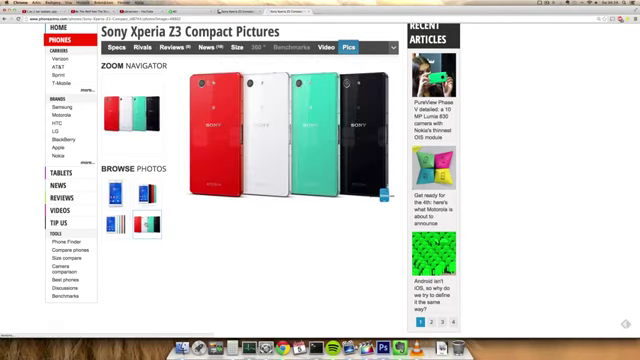
scroll(300, 180, "up", 1)
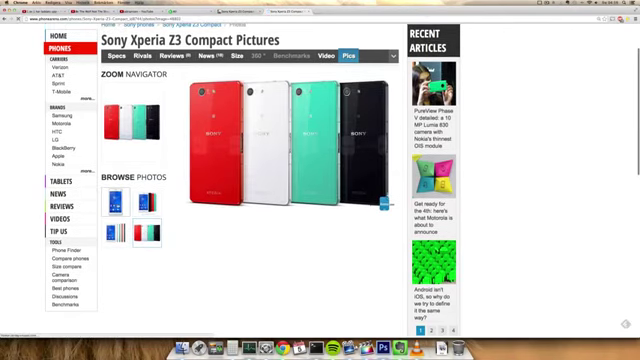
left_click(386, 200)
scroll(175, 240, "down", 1)
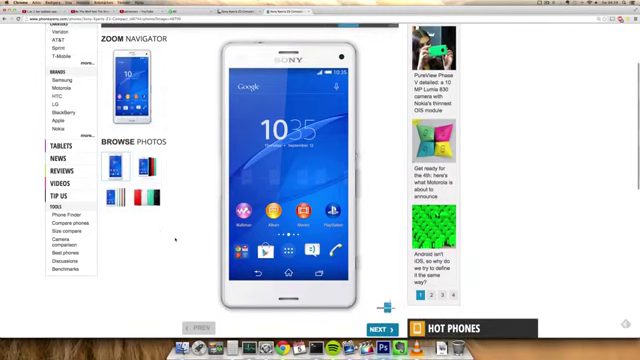